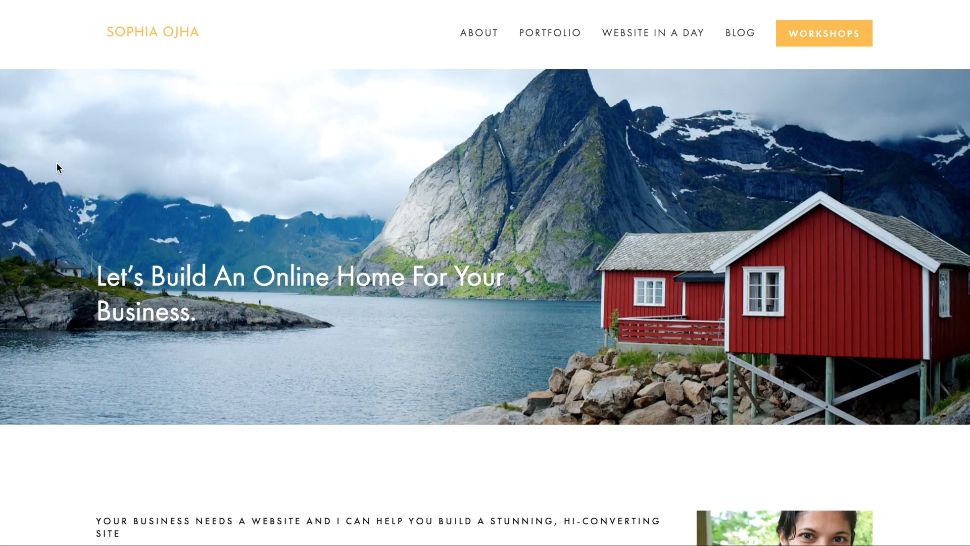
Step: Open the site's Pages list from the Home menu
{"action": "scroll", "coordinate": [54, 455], "scroll_direction": "down", "scroll_amount": 7}
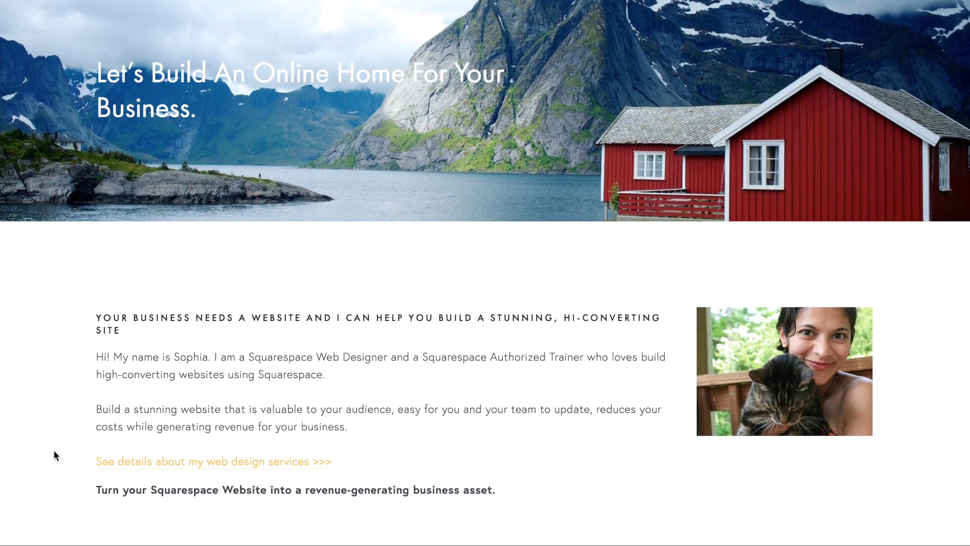
{"action": "scroll", "coordinate": [55, 455], "scroll_direction": "down", "scroll_amount": 3}
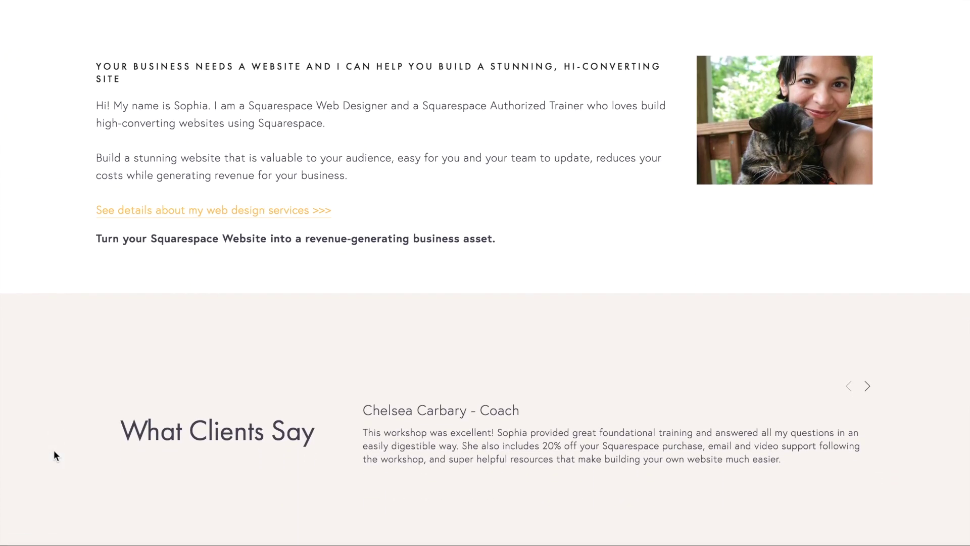
{"action": "scroll", "coordinate": [55, 455], "scroll_direction": "down", "scroll_amount": 2}
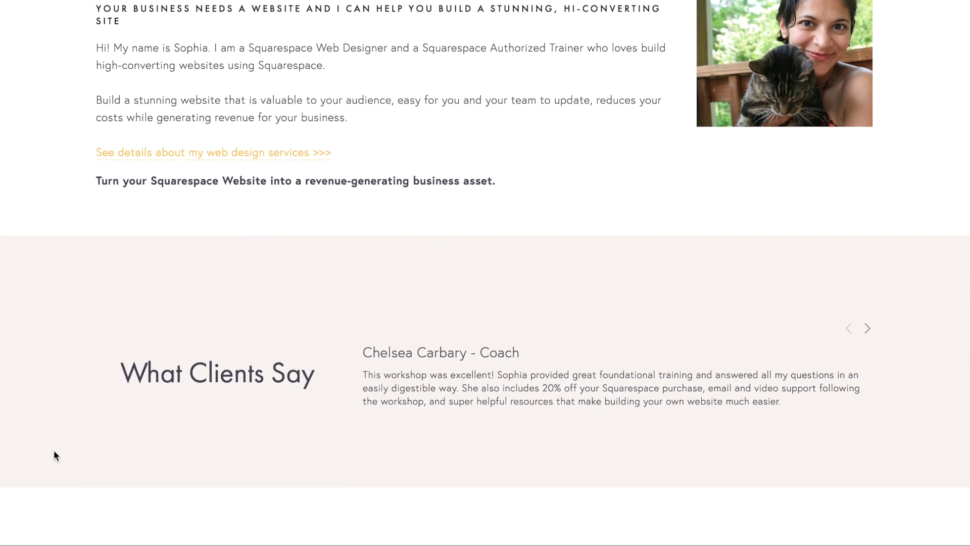
{"action": "scroll", "coordinate": [55, 453], "scroll_direction": "down", "scroll_amount": 2}
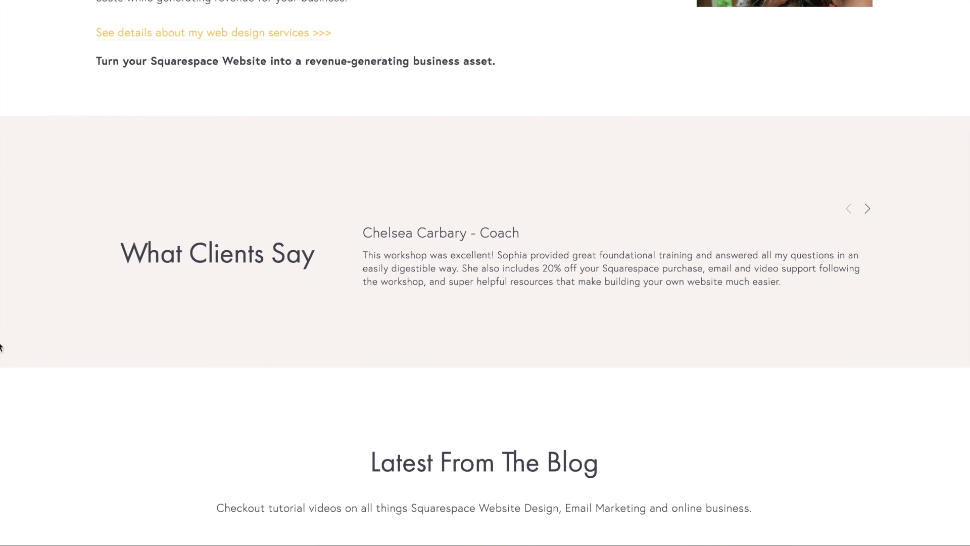
{"action": "scroll", "coordinate": [60, 448], "scroll_direction": "down", "scroll_amount": 5}
{"action": "scroll", "coordinate": [60, 443], "scroll_direction": "down", "scroll_amount": 6}
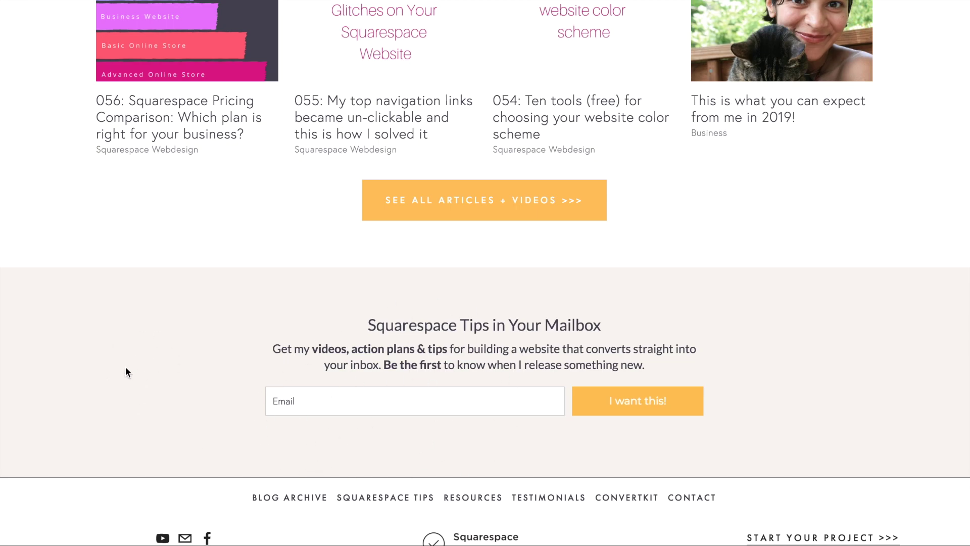
{"action": "scroll", "coordinate": [125, 368], "scroll_direction": "down", "scroll_amount": 3}
{"action": "scroll", "coordinate": [126, 367], "scroll_direction": "up", "scroll_amount": 4}
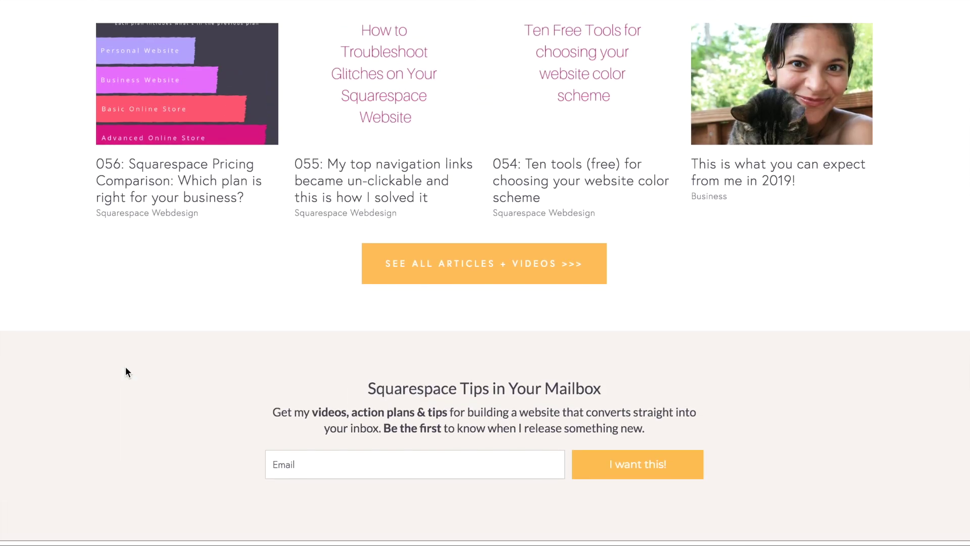
{"action": "scroll", "coordinate": [125, 368], "scroll_direction": "up", "scroll_amount": 13}
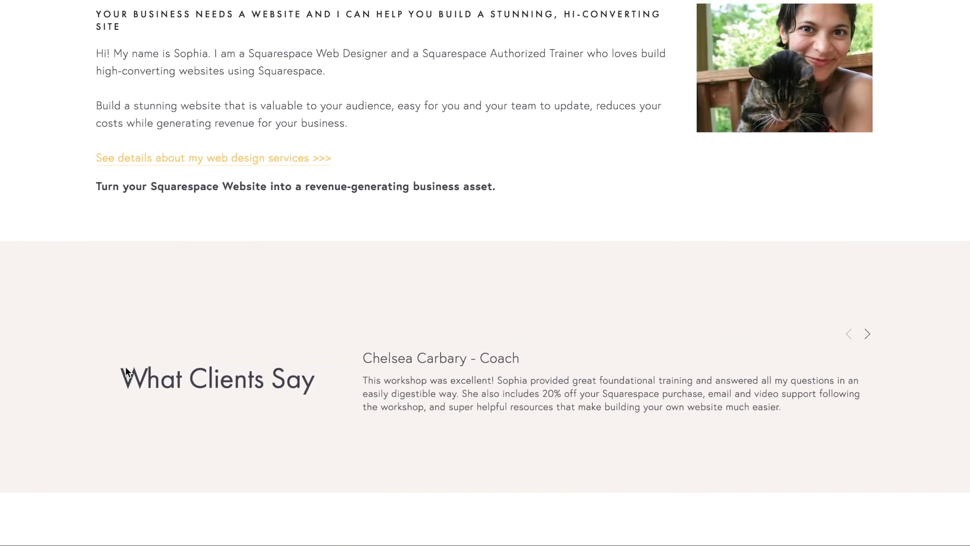
{"action": "scroll", "coordinate": [147, 292], "scroll_direction": "up", "scroll_amount": 10}
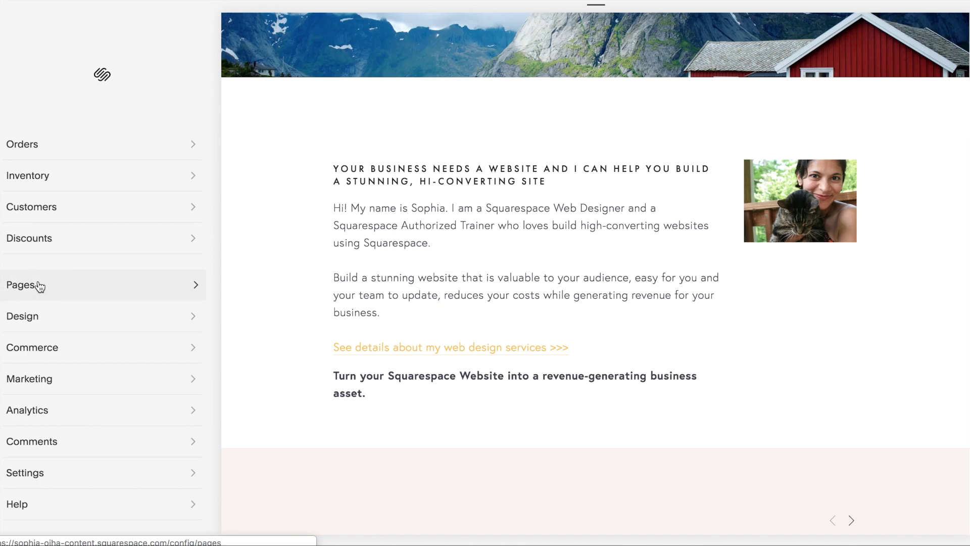
{"action": "left_click", "coordinate": [39, 286]}
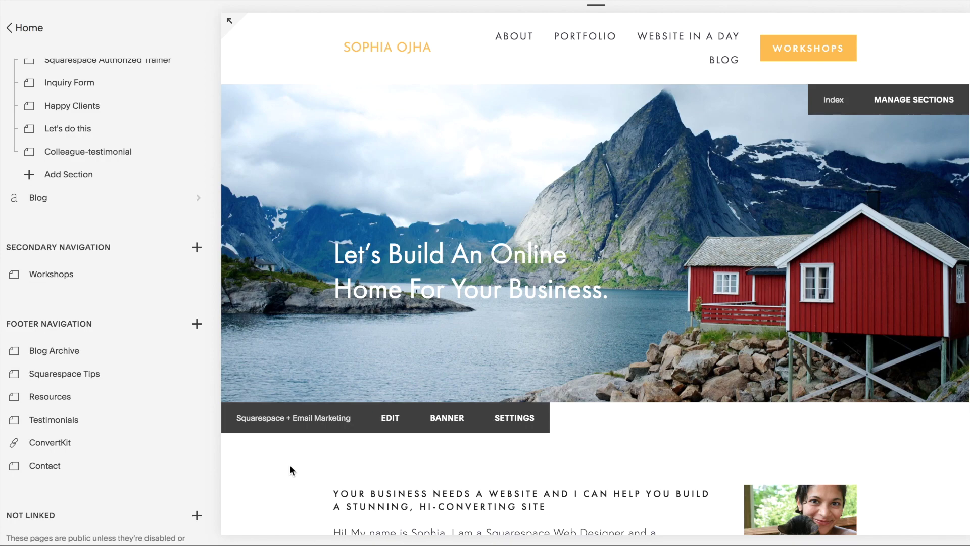
Step: Bring the Not Linked homepage index and its sections into view, with the preview showing Testimonials
{"action": "scroll", "coordinate": [142, 244], "scroll_direction": "up", "scroll_amount": 5}
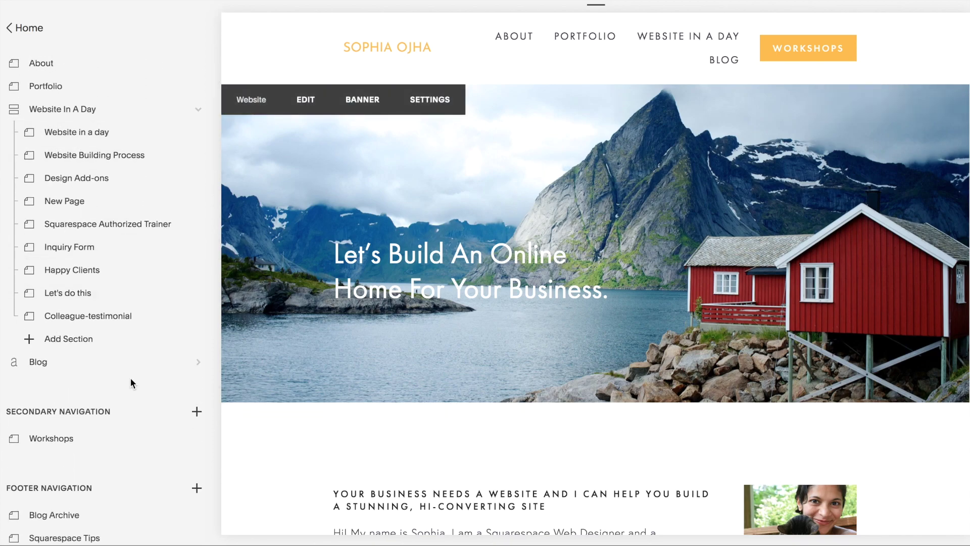
{"action": "scroll", "coordinate": [140, 452], "scroll_direction": "down", "scroll_amount": 8}
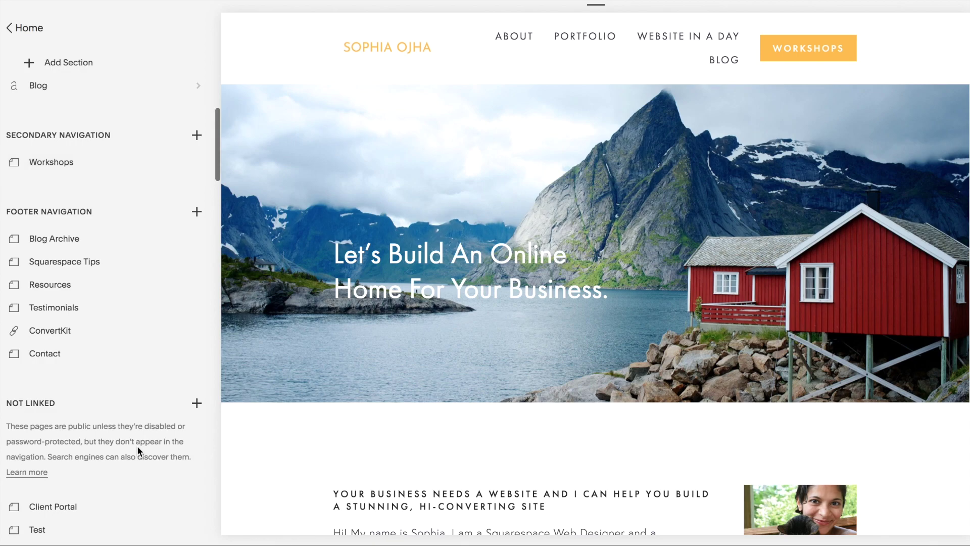
{"action": "scroll", "coordinate": [137, 445], "scroll_direction": "down", "scroll_amount": 7}
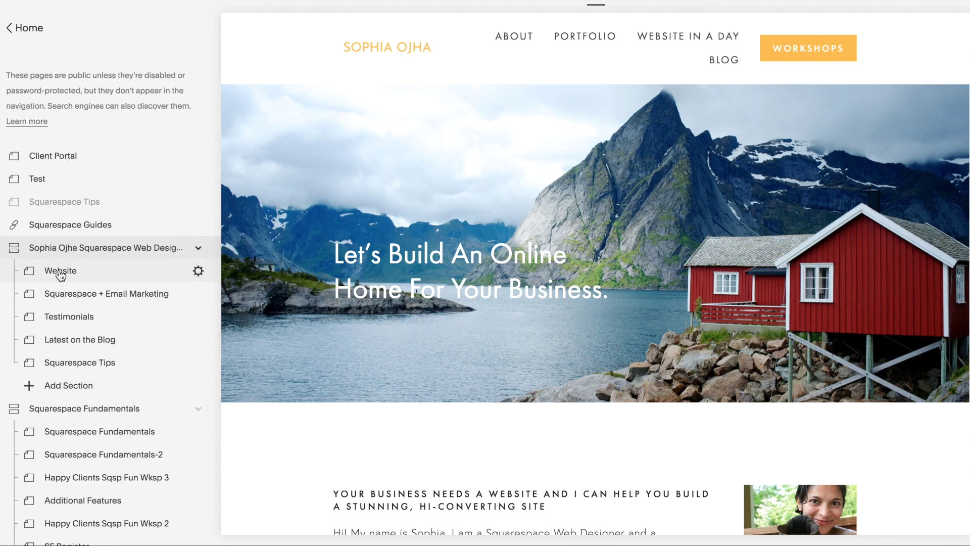
{"action": "scroll", "coordinate": [347, 437], "scroll_direction": "down", "scroll_amount": 8}
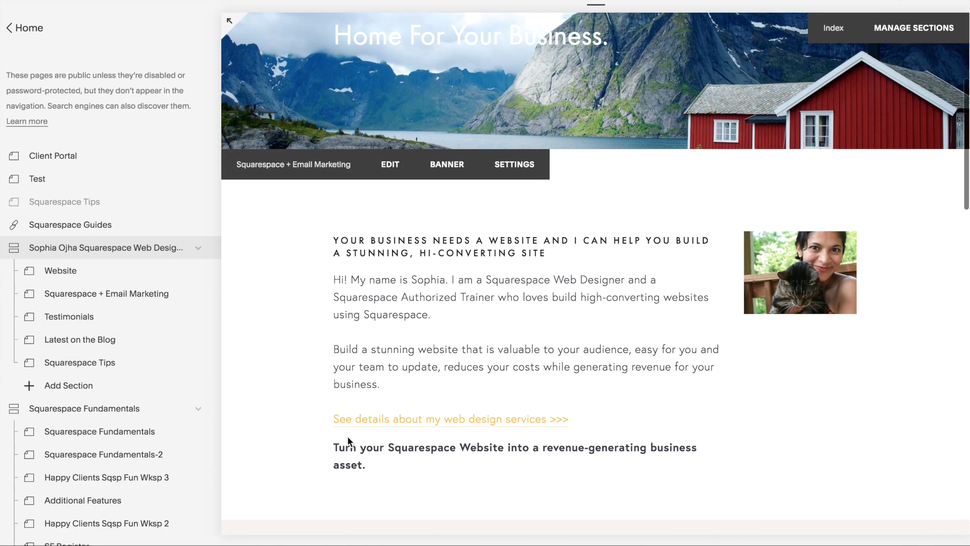
{"action": "scroll", "coordinate": [347, 440], "scroll_direction": "down", "scroll_amount": 4}
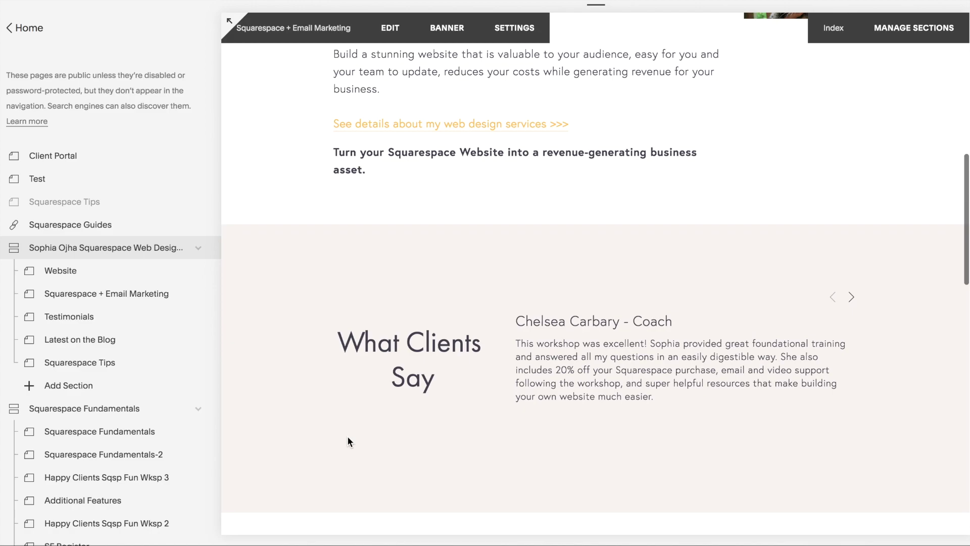
{"action": "scroll", "coordinate": [347, 441], "scroll_direction": "down", "scroll_amount": 2}
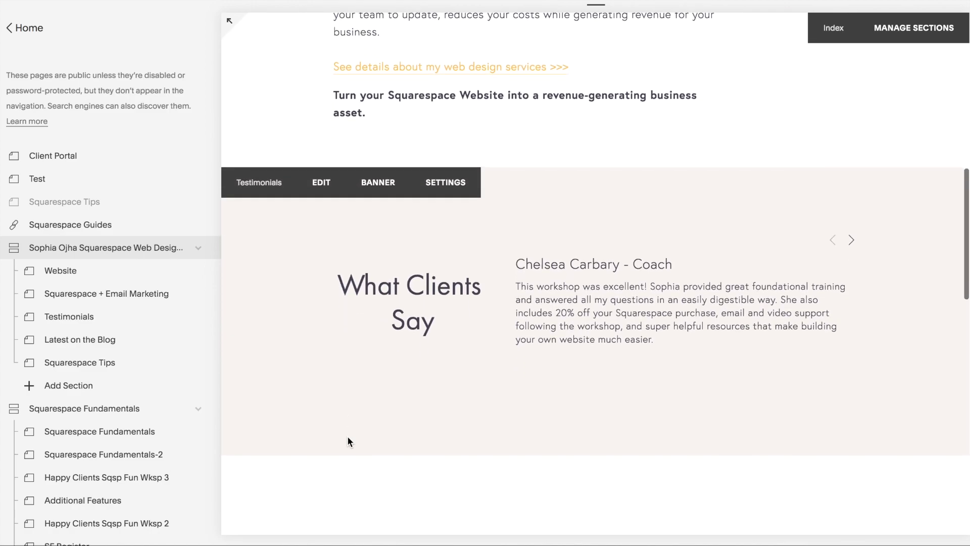
{"action": "scroll", "coordinate": [347, 441], "scroll_direction": "down", "scroll_amount": 1}
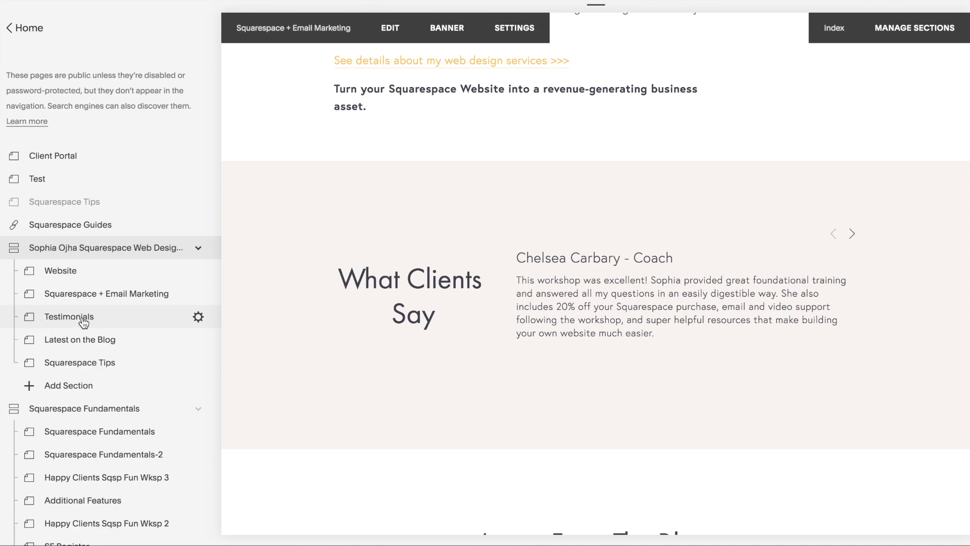
Step: Check the Testimonials section's URL slug 'what-clients-say' in its page settings, then save and close
{"action": "left_click", "coordinate": [197, 318]}
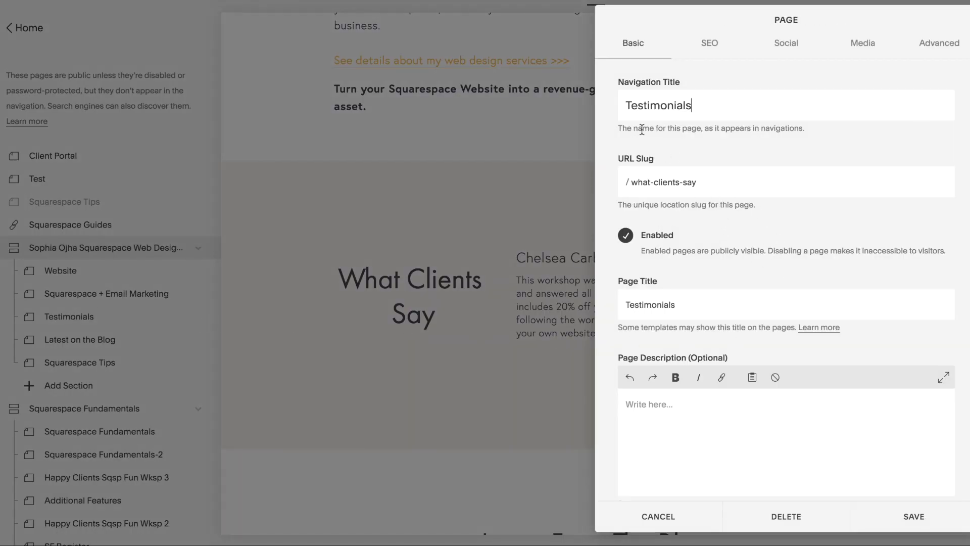
{"action": "left_click_drag", "start_coordinate": [626, 106], "coordinate": [700, 107]}
{"action": "left_click", "coordinate": [677, 148]}
{"action": "left_click_drag", "start_coordinate": [633, 185], "coordinate": [707, 184]}
{"action": "left_click", "coordinate": [707, 184]}
{"action": "key", "text": "ctrl+a"}
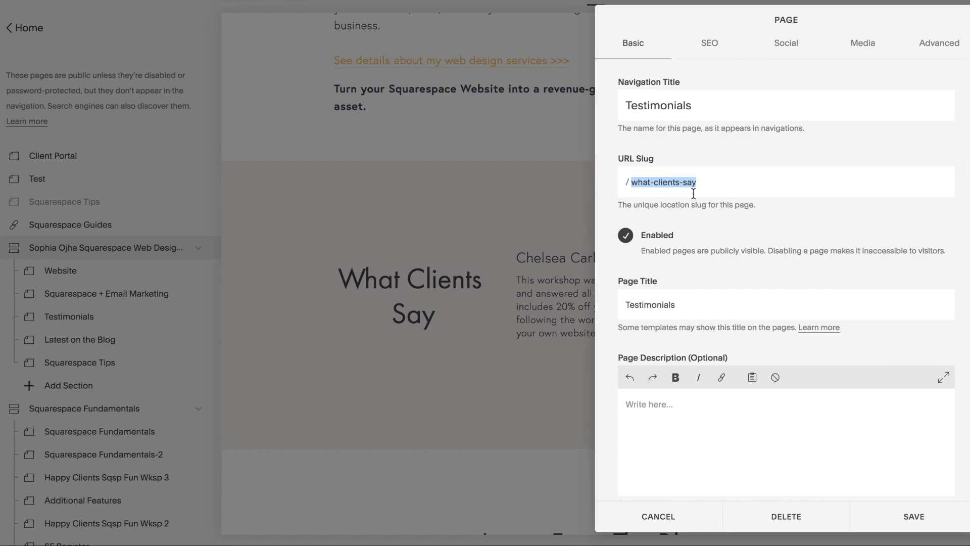
{"action": "left_click", "coordinate": [895, 529]}
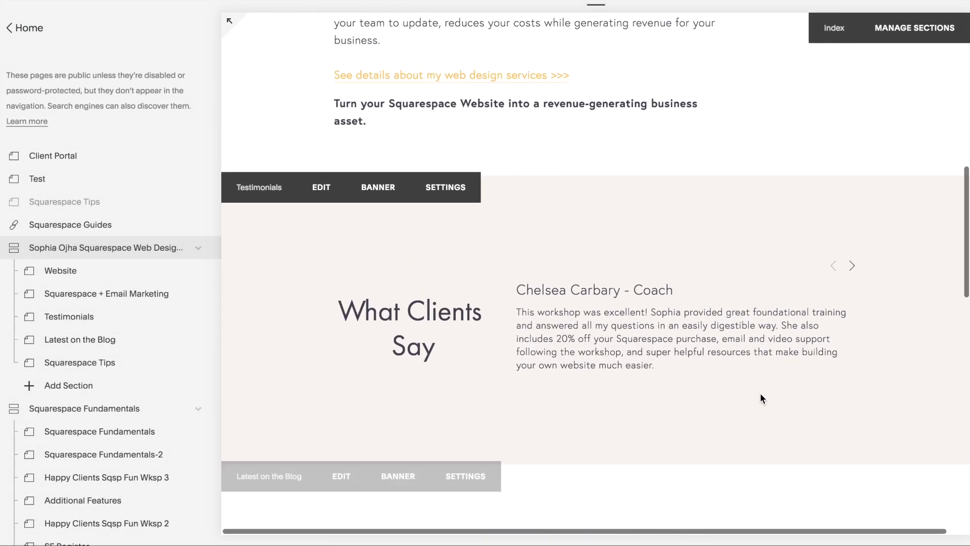
Step: Confirm the Squarespace + Email Marketing section's slug 'squarespace-email-marketing', then save and close its settings
{"action": "scroll", "coordinate": [760, 392], "scroll_direction": "up", "scroll_amount": 5}
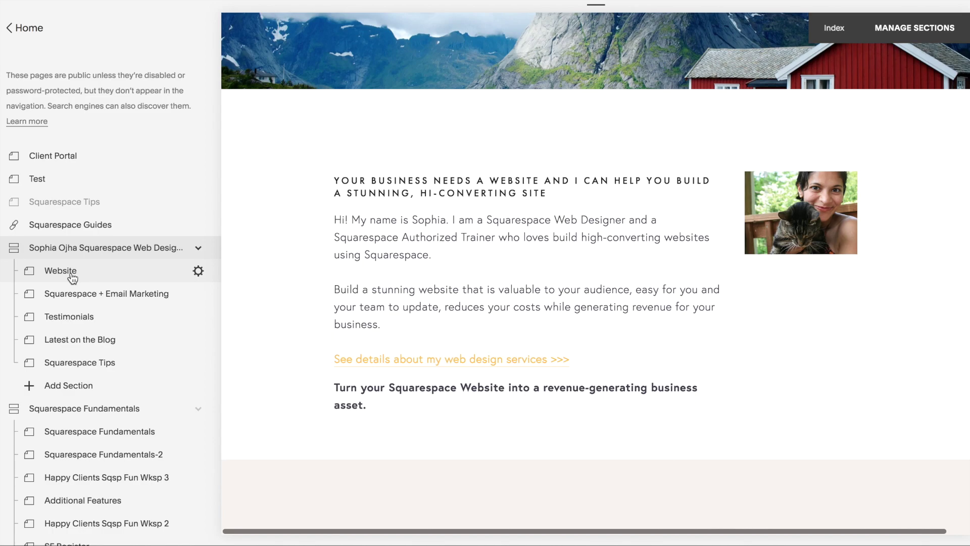
{"action": "left_click", "coordinate": [60, 298]}
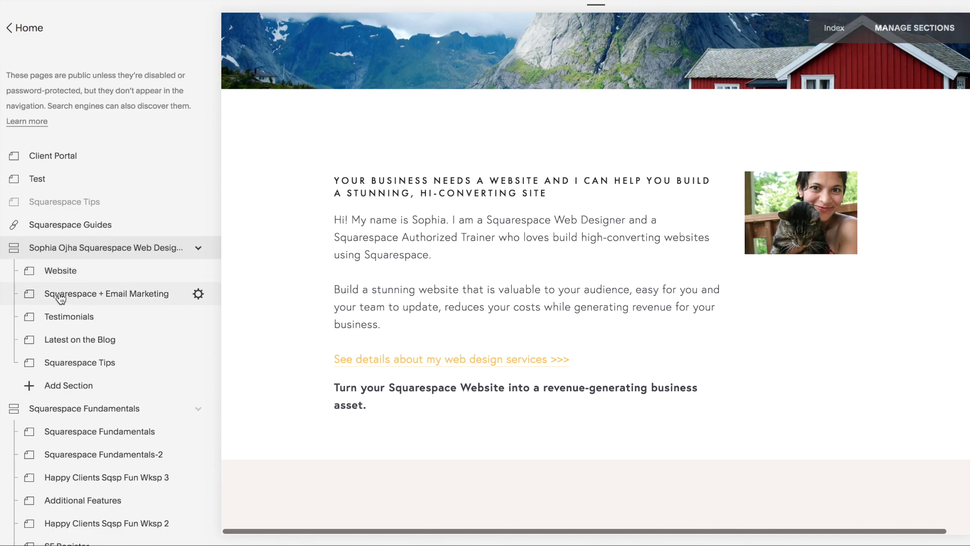
{"action": "left_click", "coordinate": [198, 294]}
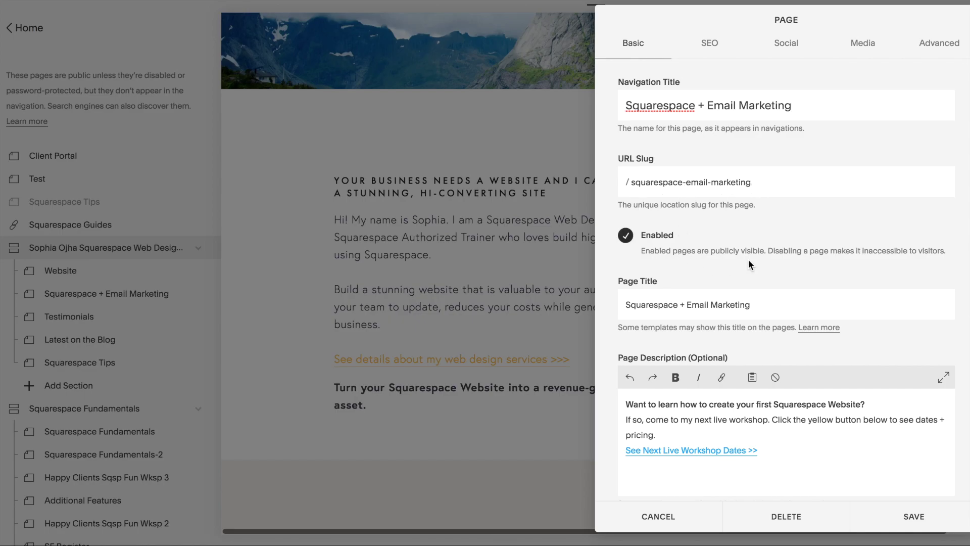
{"action": "left_click", "coordinate": [885, 513]}
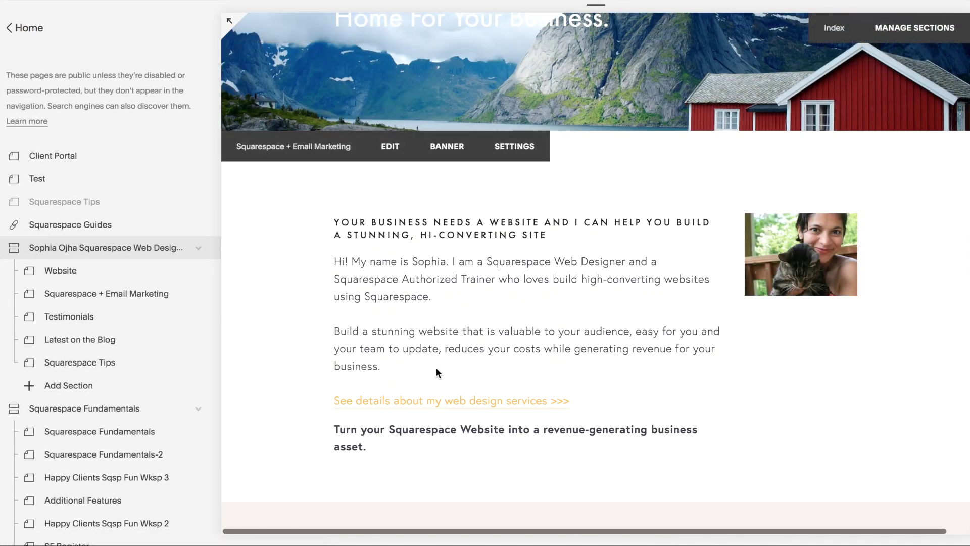
{"action": "scroll", "coordinate": [435, 371], "scroll_direction": "down", "scroll_amount": 2}
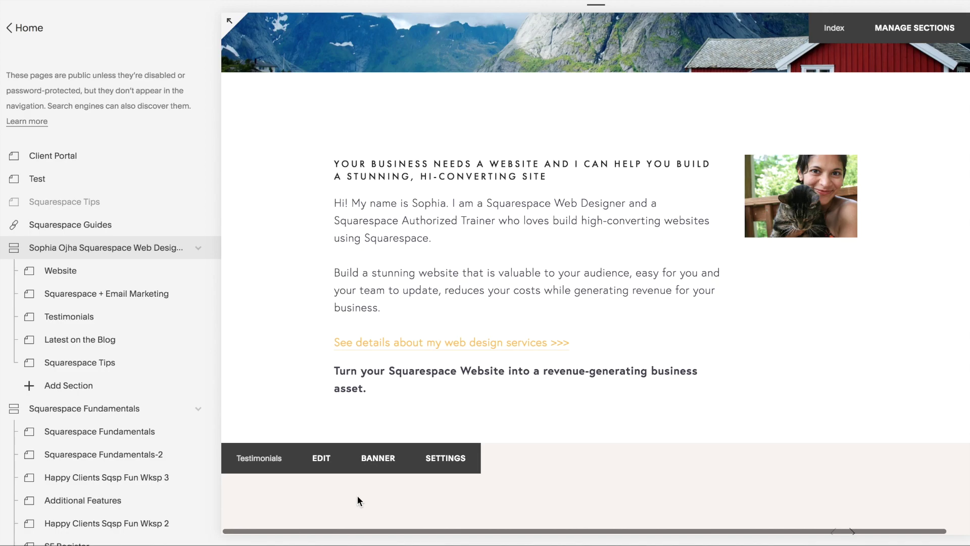
{"action": "mouse_move", "coordinate": [428, 321]}
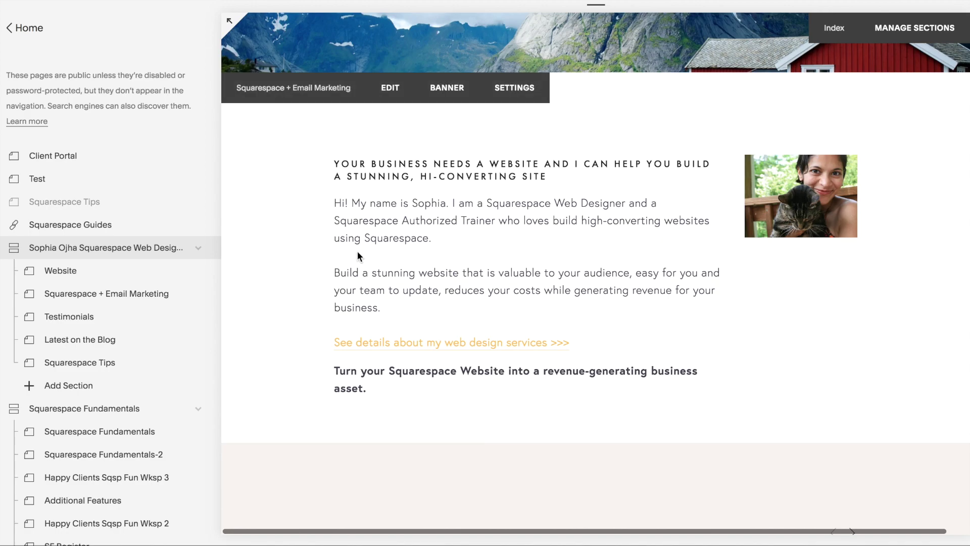
Step: Go back to the main menu and open Design > Custom CSS to see the existing rules
{"action": "left_click", "coordinate": [11, 28]}
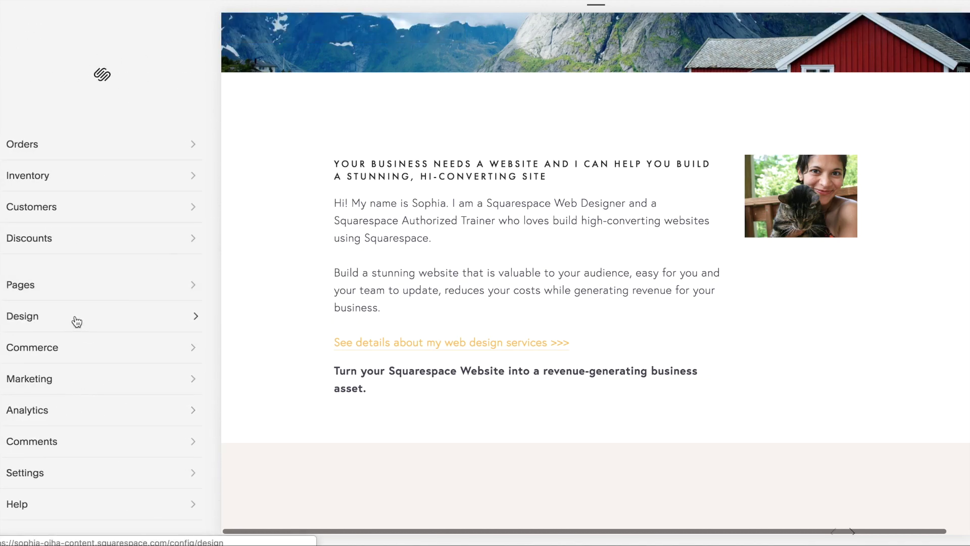
{"action": "left_click", "coordinate": [34, 321]}
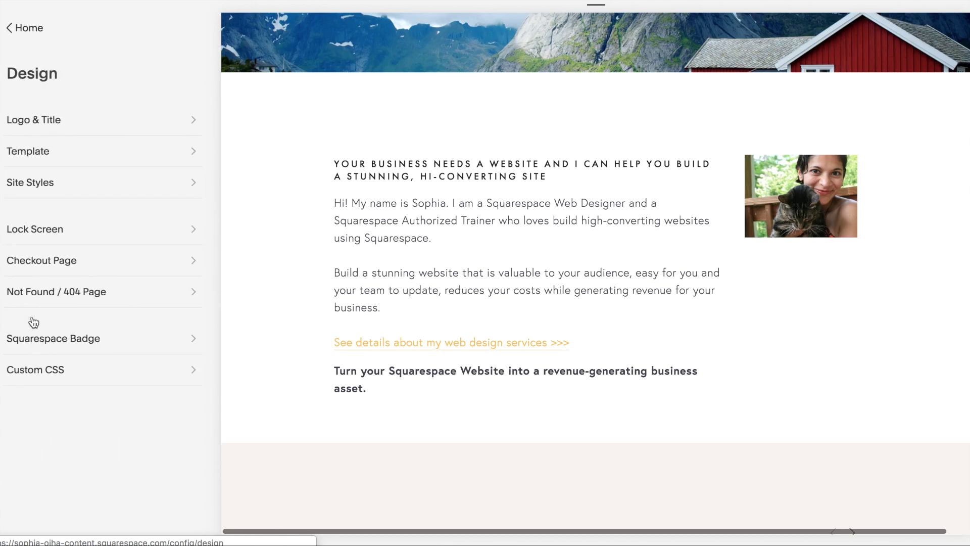
{"action": "left_click", "coordinate": [60, 372]}
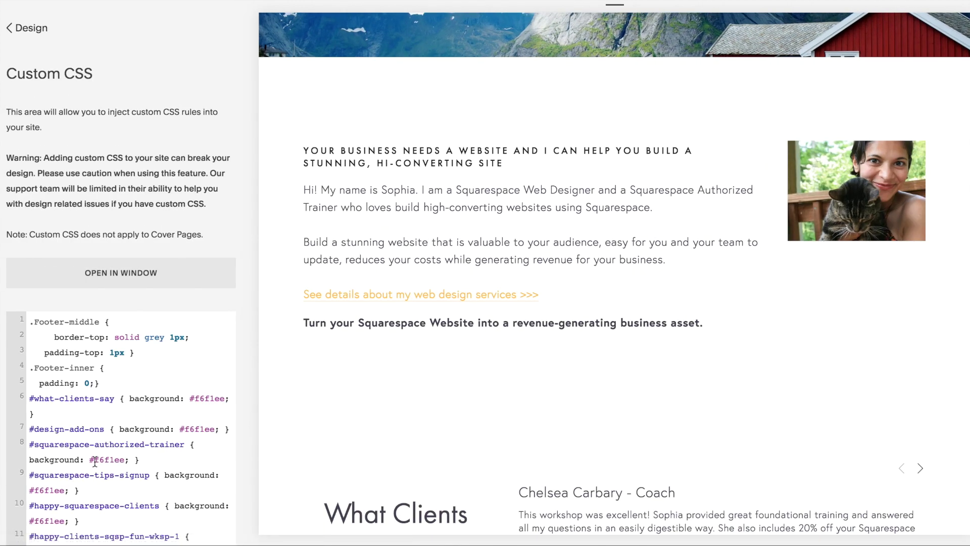
{"action": "scroll", "coordinate": [93, 457], "scroll_direction": "down", "scroll_amount": 5}
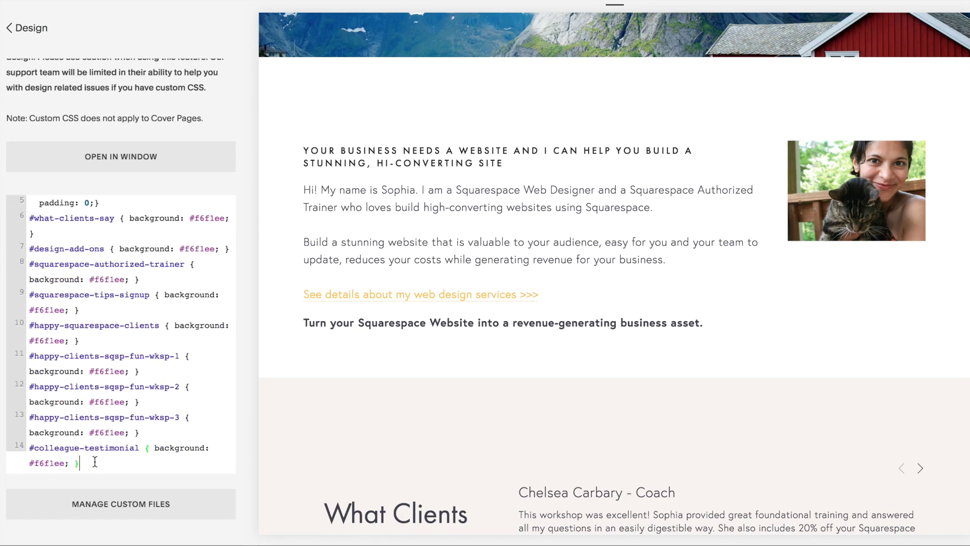
Step: Start a new '#squarespace-email-marketing {background: ' rule below the existing CSS, fixing stray characters
{"action": "key", "text": "Return"}
{"action": "key", "text": "Return"}
{"action": "key", "text": "Return"}
{"action": "key", "text": "Return"}
{"action": "key", "text": "Return"}
{"action": "key", "text": "Return"}
{"action": "key", "text": "Return"}
{"action": "key", "text": "Return"}
{"action": "key", "text": "Return"}
{"action": "key", "text": "Return"}
{"action": "key", "text": "Return"}
{"action": "key", "text": "Return"}
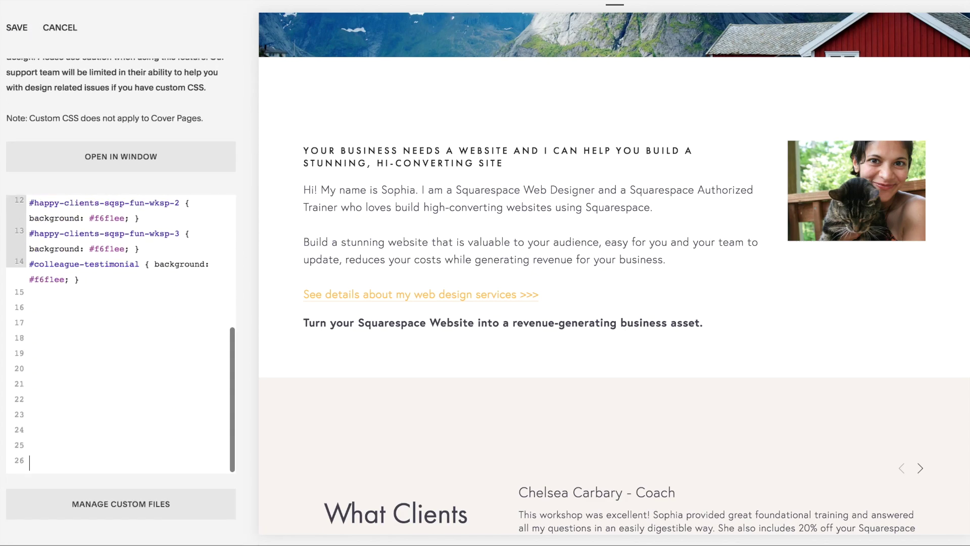
{"action": "key", "text": "Return"}
{"action": "key", "text": "Return"}
{"action": "key", "text": "Return"}
{"action": "key", "text": "Return"}
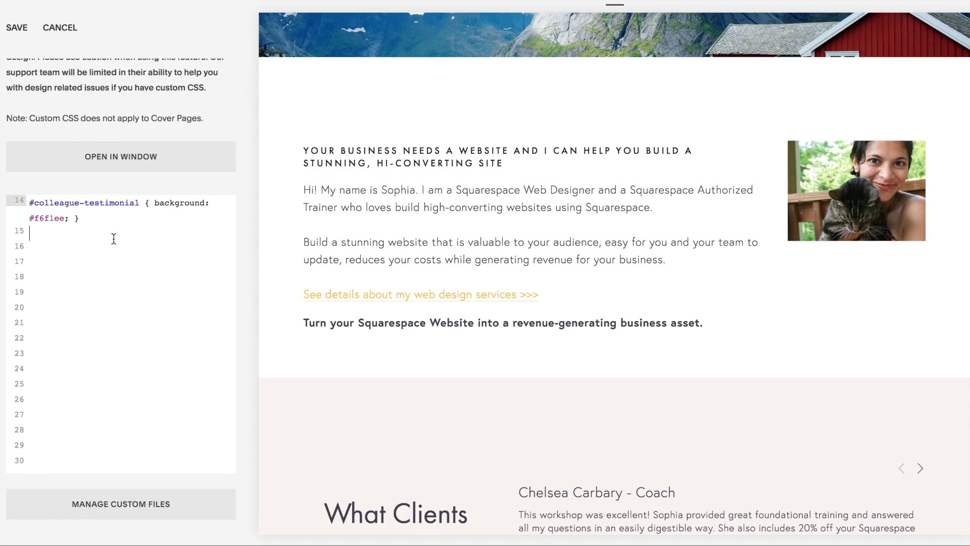
{"action": "type", "text": "#sq"}
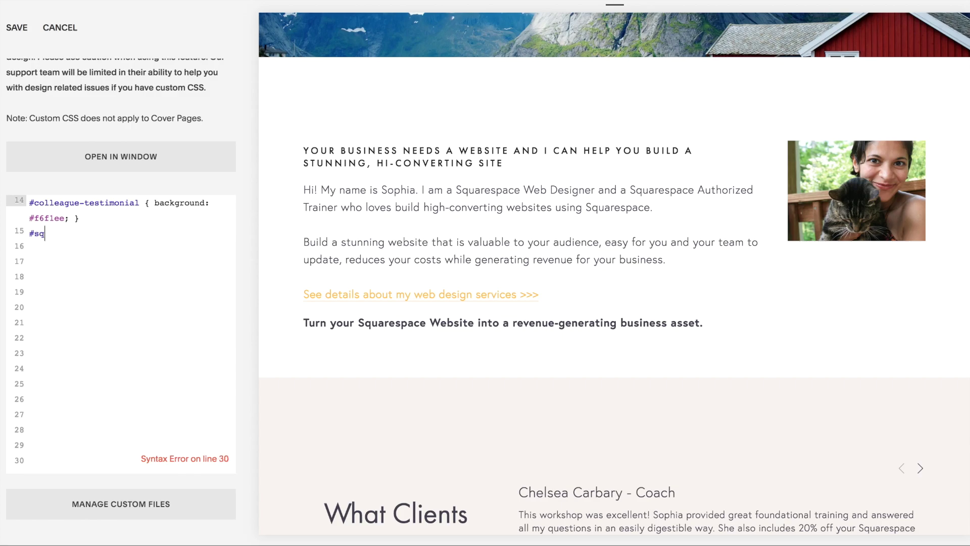
{"action": "type", "text": "uarespace-email-marketing {"}
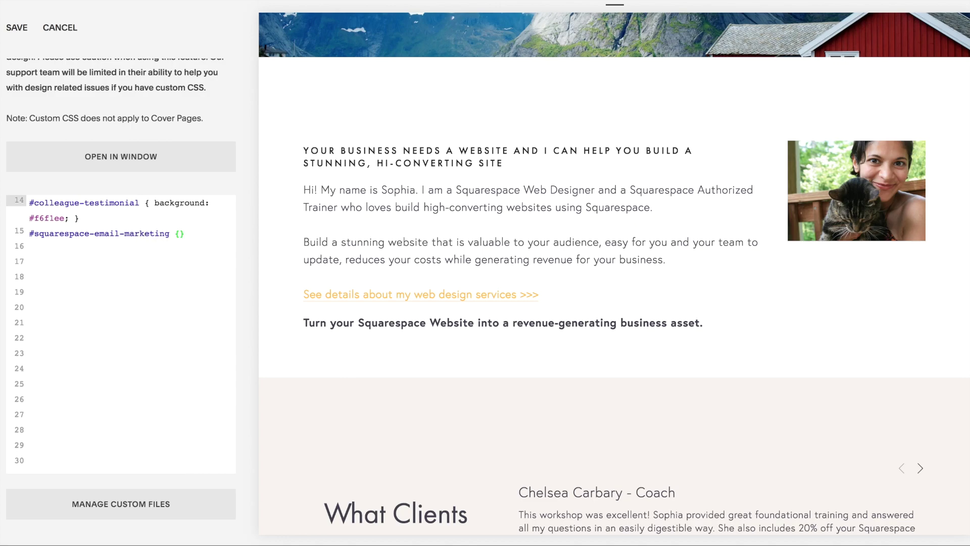
{"action": "type", "text": "backg"}
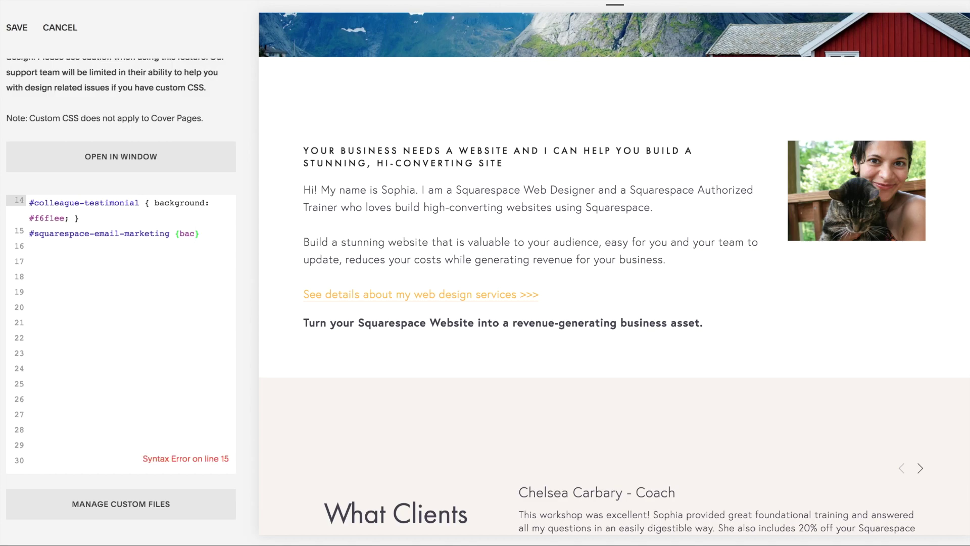
{"action": "type", "text": "round: 3"}
{"action": "key", "text": "BackSpace"}
{"action": "type", "text": "#"}
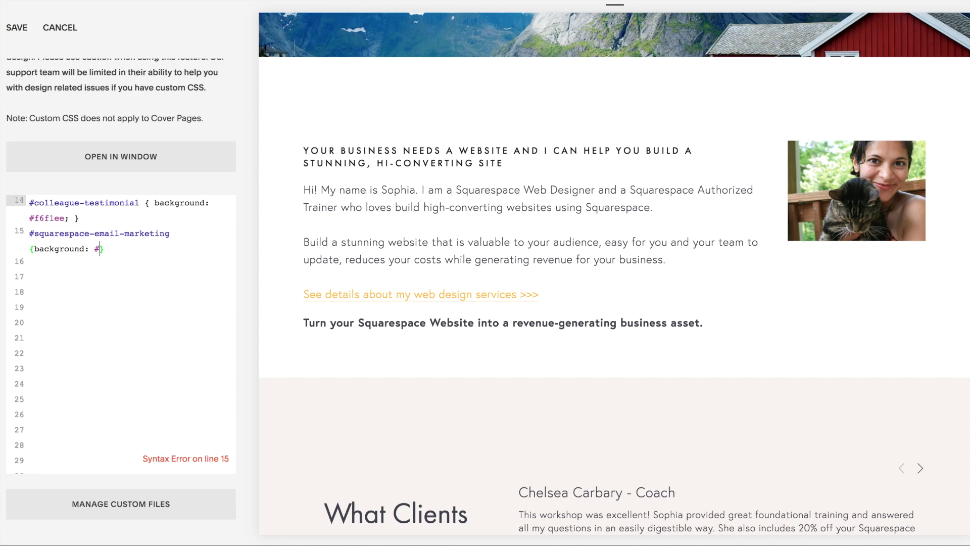
{"action": "key", "text": "BackSpace"}
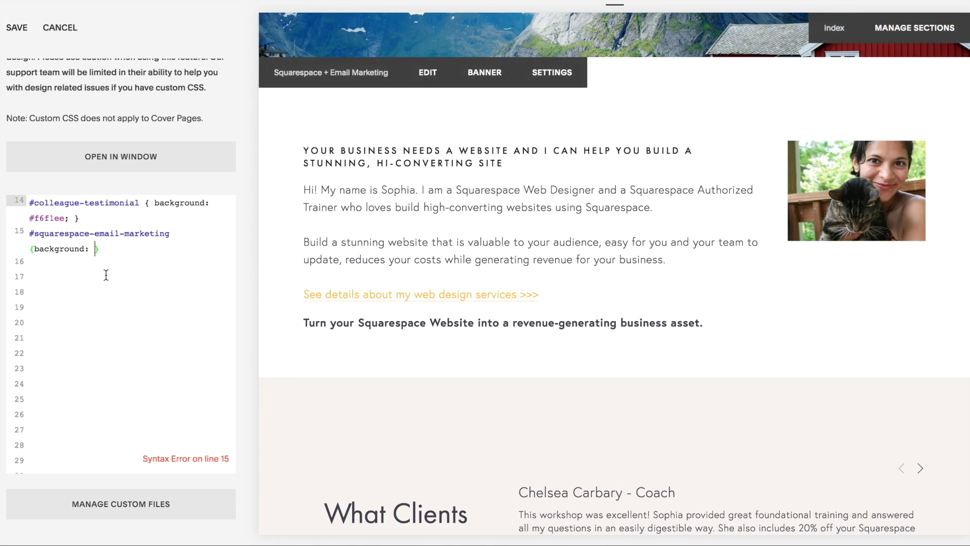
Step: Complete the rule's colour as #eed7f2 and end it with a semicolon
{"action": "type", "text": "eed7f2"}
{"action": "left_click", "coordinate": [96, 250]}
{"action": "type", "text": "#"}
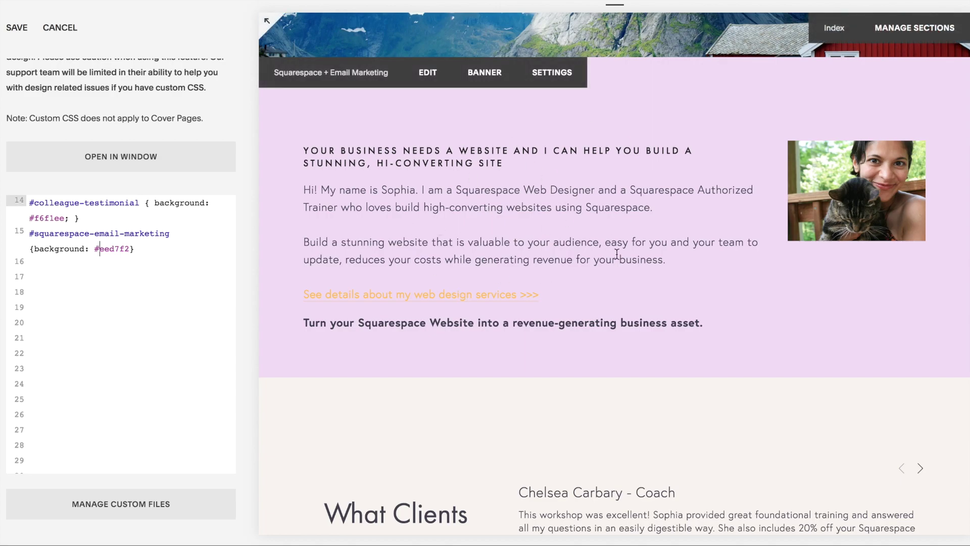
{"action": "scroll", "coordinate": [771, 323], "scroll_direction": "up", "scroll_amount": 3}
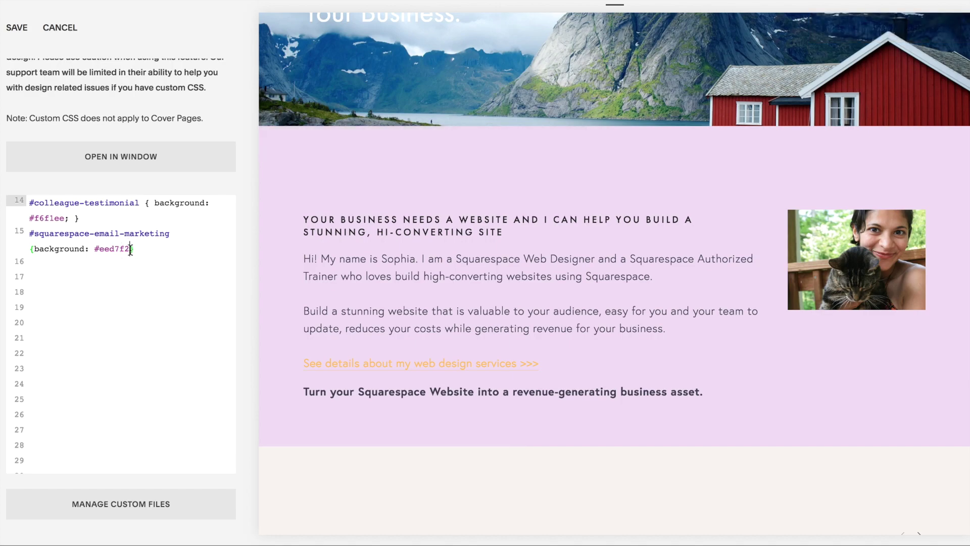
{"action": "type", "text": ";"}
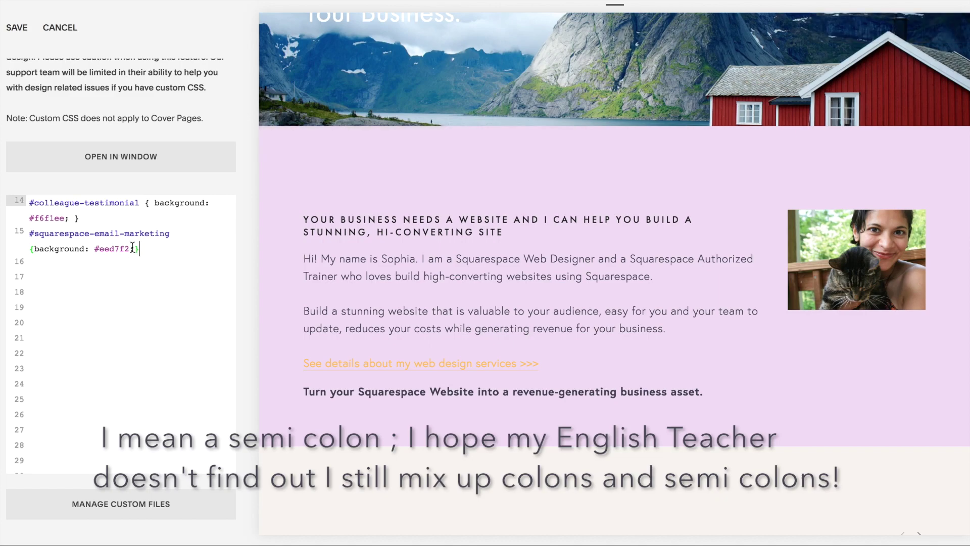
Step: Replace #eed7f2 with the beige #f6f1ee copied from line 14, then select the line-15 rule
{"action": "left_click_drag", "start_coordinate": [65, 219], "coordinate": [30, 217]}
{"action": "key", "text": "ctrl+c"}
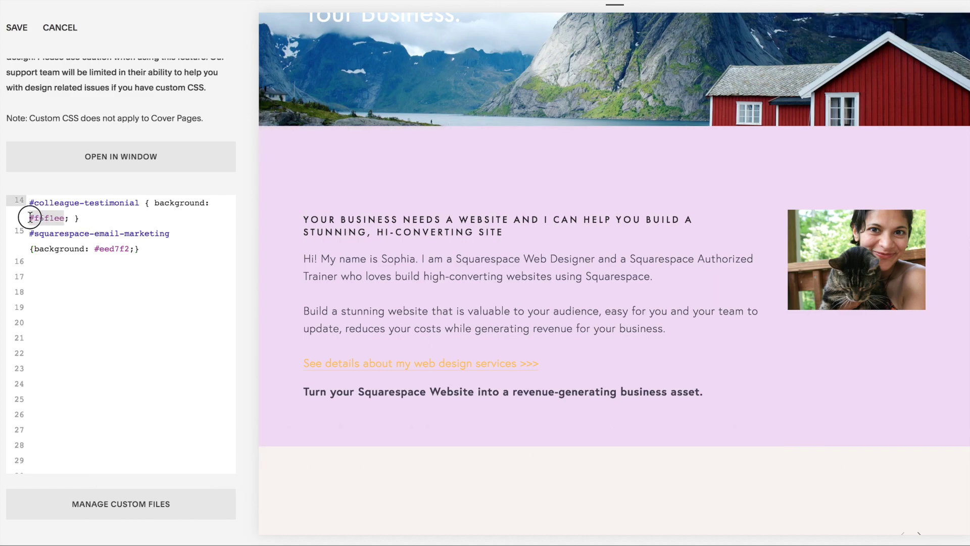
{"action": "left_click", "coordinate": [127, 248]}
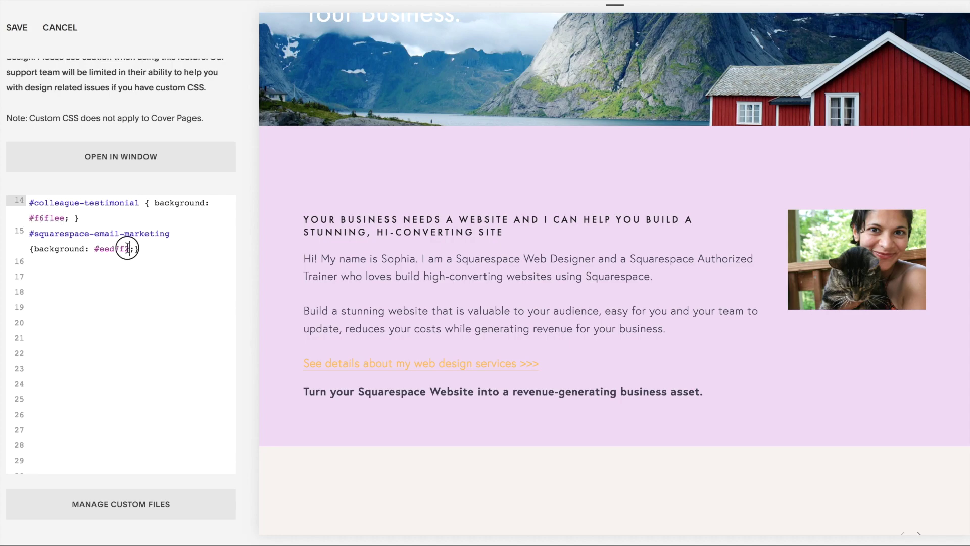
{"action": "left_click_drag", "start_coordinate": [127, 248], "coordinate": [95, 249]}
{"action": "key", "text": "ctrl+v"}
{"action": "scroll", "coordinate": [405, 341], "scroll_direction": "down", "scroll_amount": 5}
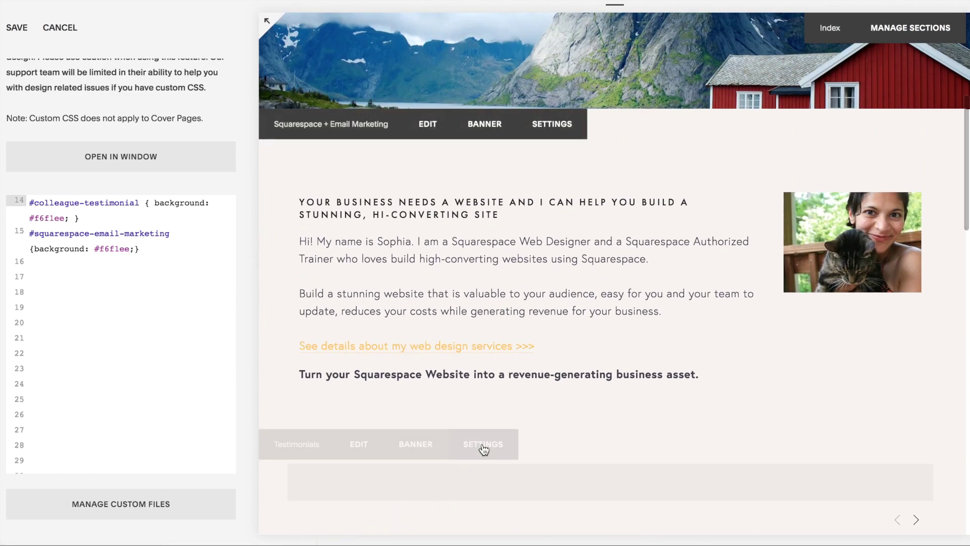
{"action": "scroll", "coordinate": [481, 450], "scroll_direction": "down", "scroll_amount": 3}
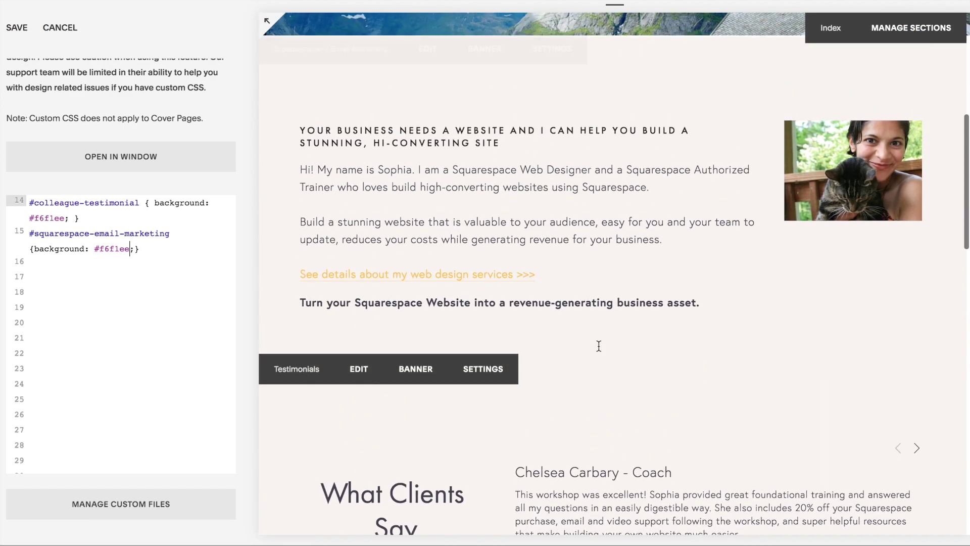
{"action": "left_click_drag", "start_coordinate": [141, 249], "coordinate": [25, 233]}
Step: Delete the leftover # on line 15 so the email-marketing rule is gone
{"action": "type", "text": "#"}
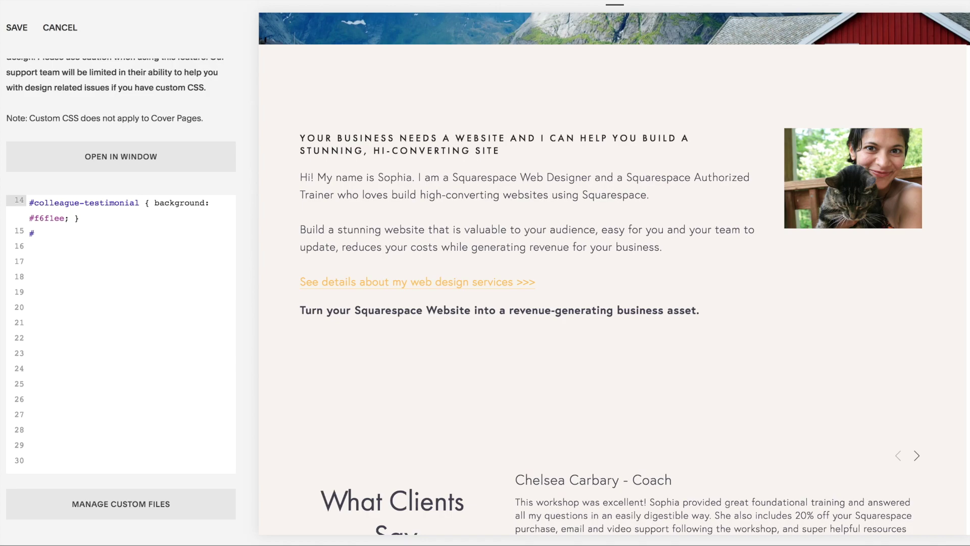
{"action": "left_click", "coordinate": [65, 275]}
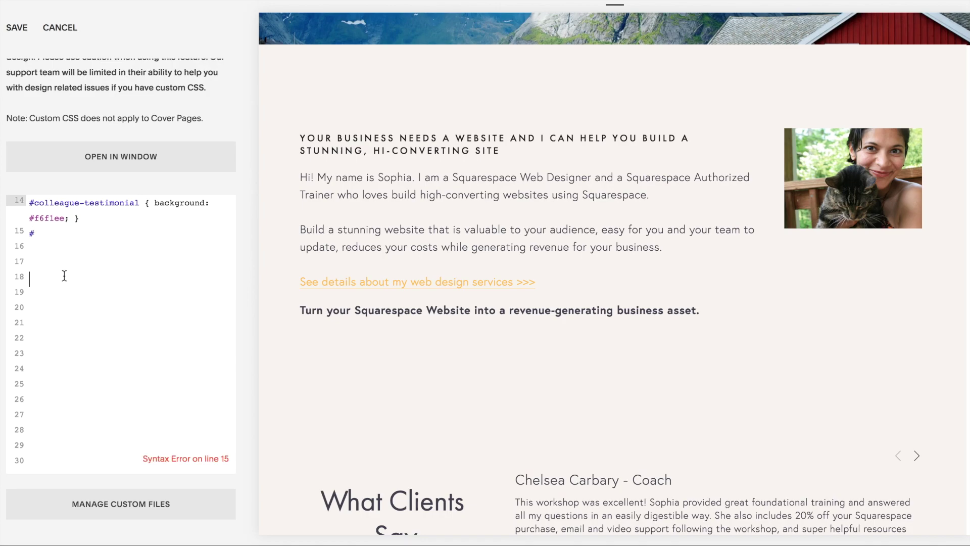
{"action": "left_click", "coordinate": [54, 234]}
{"action": "key", "text": "BackSpace"}
{"action": "left_click", "coordinate": [150, 272]}
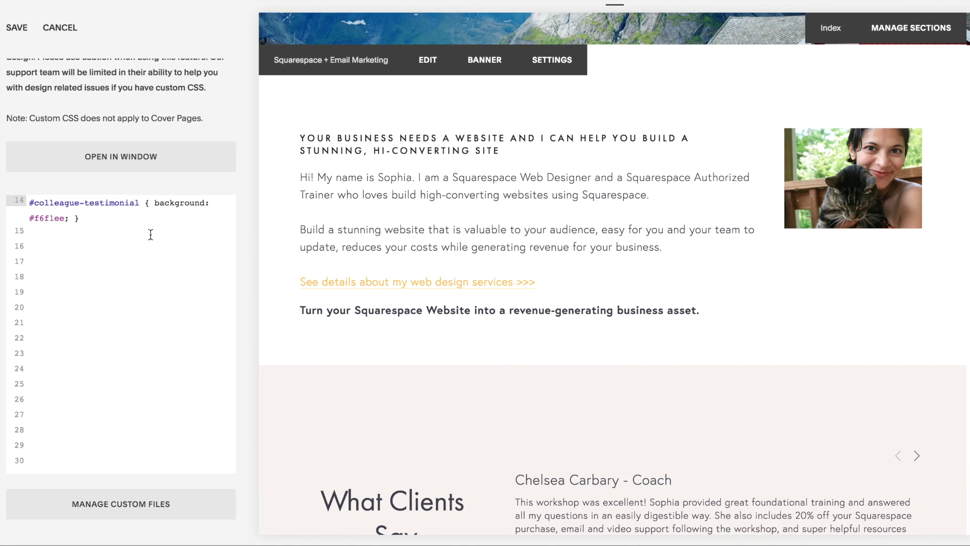
Step: Confirm the email-marketing section previews white and save the custom CSS
{"action": "scroll", "coordinate": [150, 234], "scroll_direction": "up", "scroll_amount": 5}
{"action": "scroll", "coordinate": [151, 234], "scroll_direction": "down", "scroll_amount": 5}
{"action": "scroll", "coordinate": [425, 432], "scroll_direction": "down", "scroll_amount": 1}
{"action": "scroll", "coordinate": [425, 429], "scroll_direction": "down", "scroll_amount": 3}
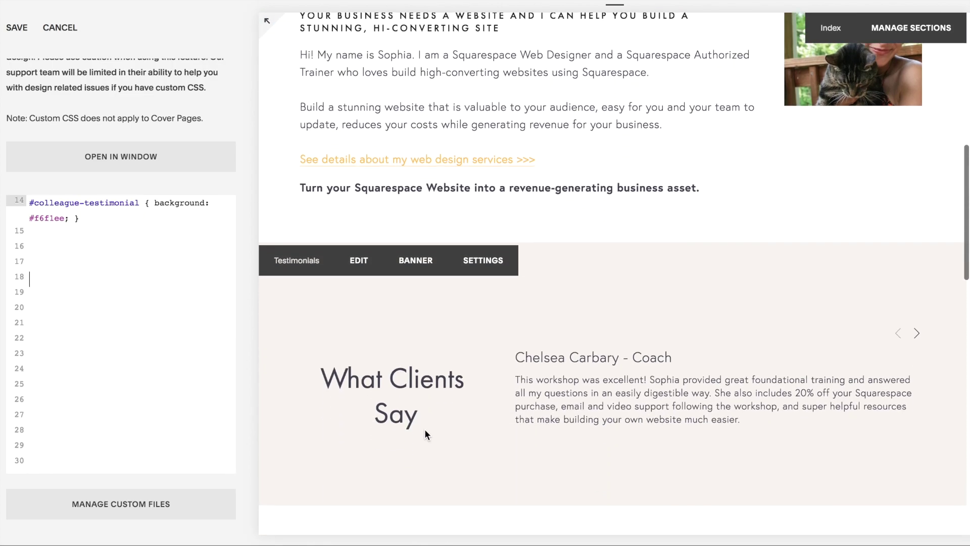
{"action": "scroll", "coordinate": [424, 429], "scroll_direction": "down", "scroll_amount": 4}
{"action": "scroll", "coordinate": [424, 432], "scroll_direction": "down", "scroll_amount": 1}
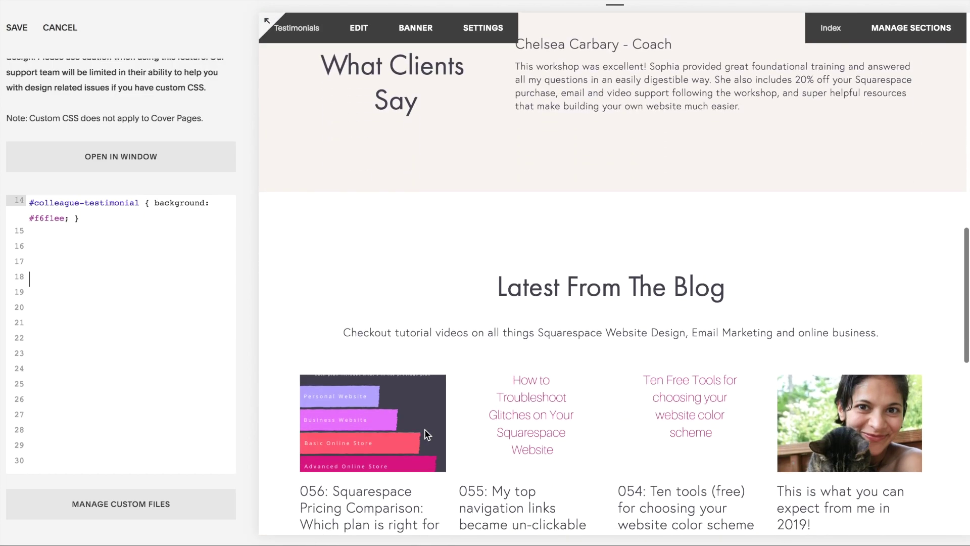
{"action": "scroll", "coordinate": [455, 262], "scroll_direction": "up", "scroll_amount": 10}
{"action": "scroll", "coordinate": [456, 262], "scroll_direction": "up", "scroll_amount": 5}
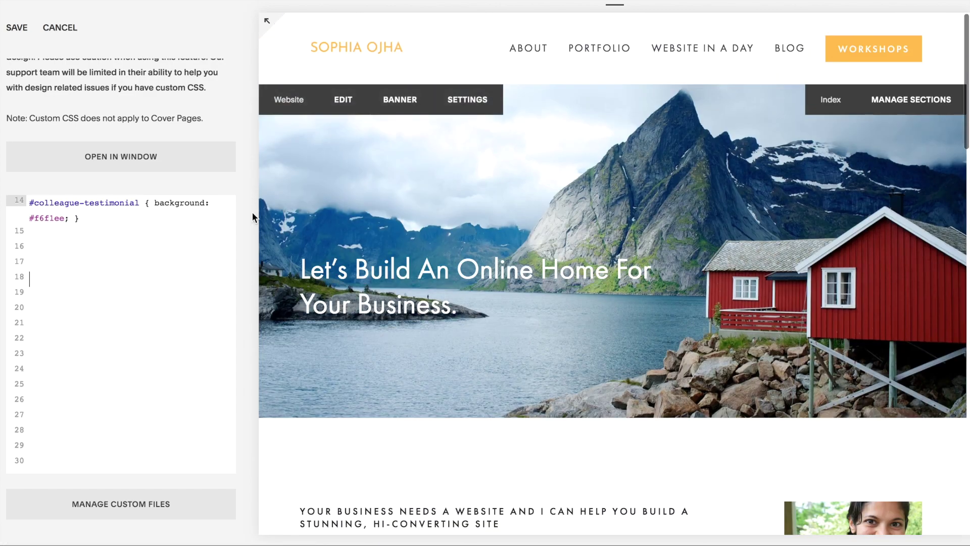
{"action": "left_click", "coordinate": [17, 30]}
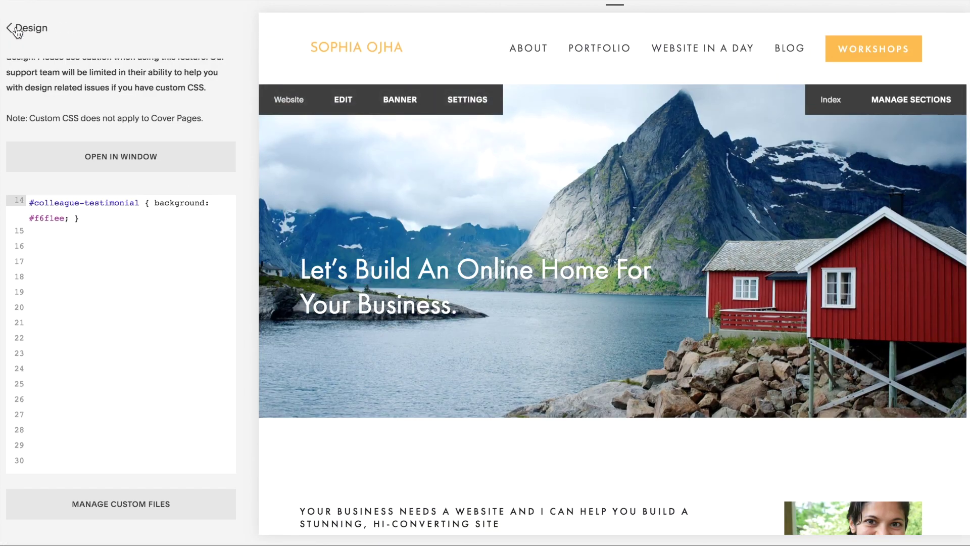